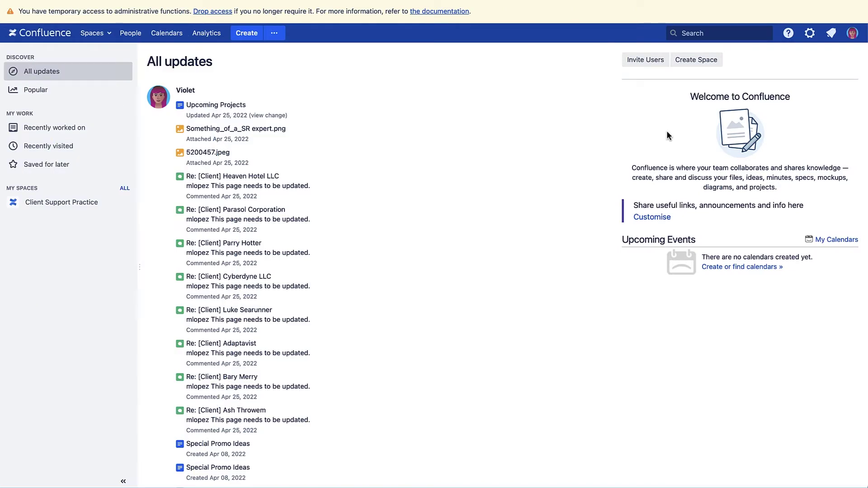
- Go to Manage apps in Confluence administration and open ScriptRunner's Jobs page
click(804, 38)
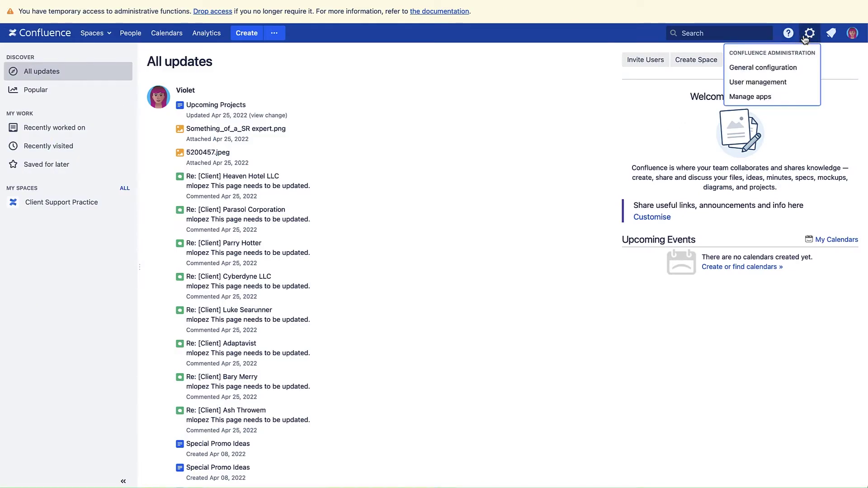
click(805, 97)
scroll(804, 93, down, 7)
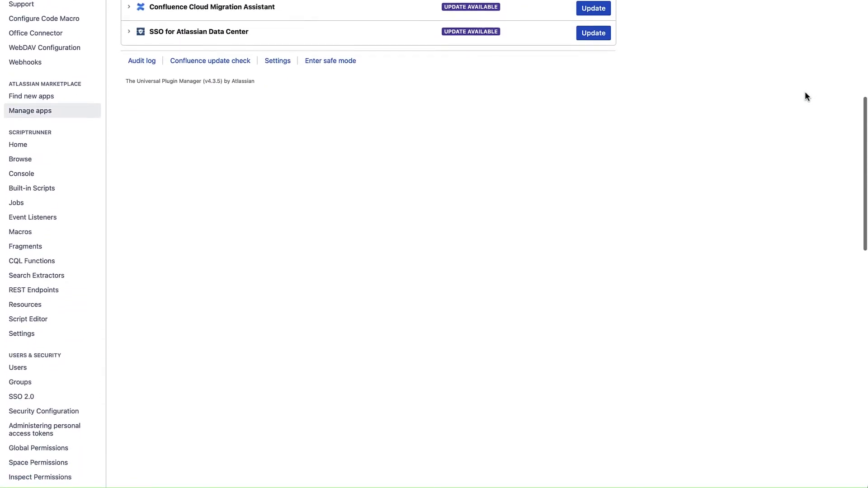
click(76, 203)
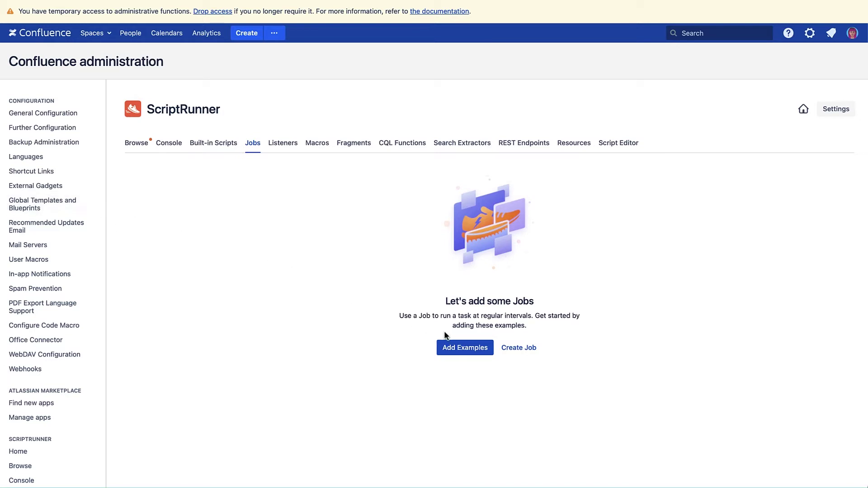
- Add only the outdated-pages labelling example job, excluding the two notification examples
click(461, 351)
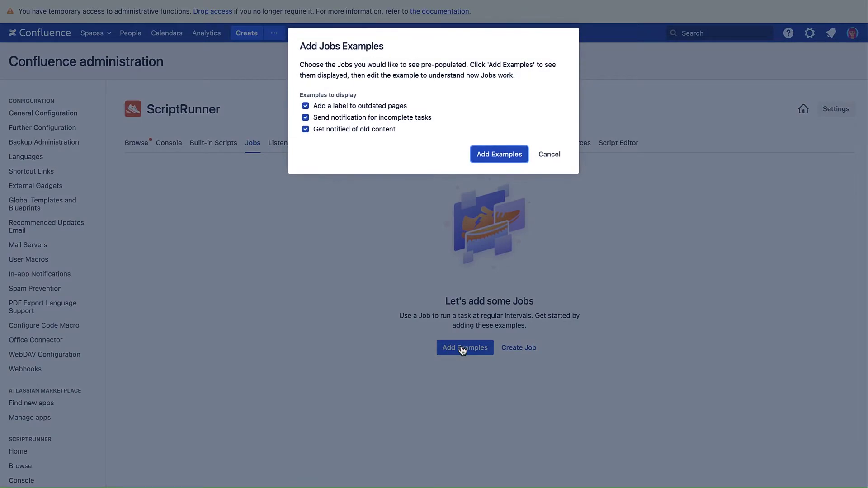
click(306, 117)
click(305, 129)
click(495, 155)
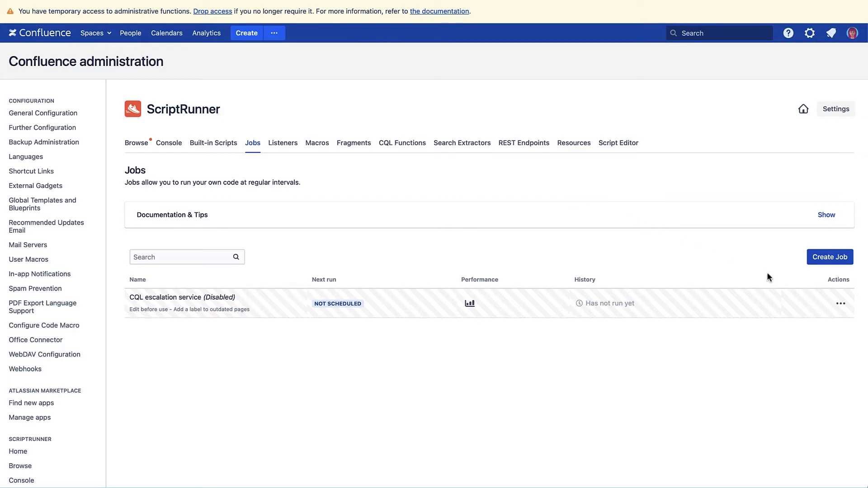
- Edit the CQL escalation service job and change its note to 'Add a label to outdated pages (CSUP)'
click(839, 307)
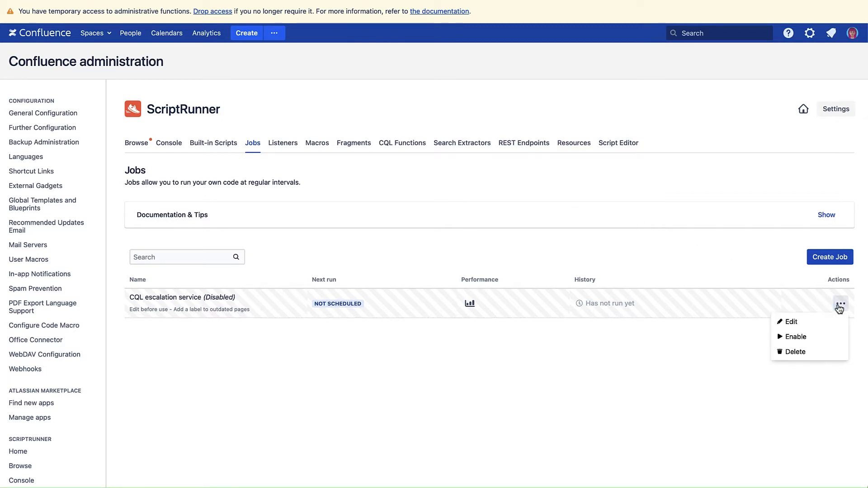
click(835, 321)
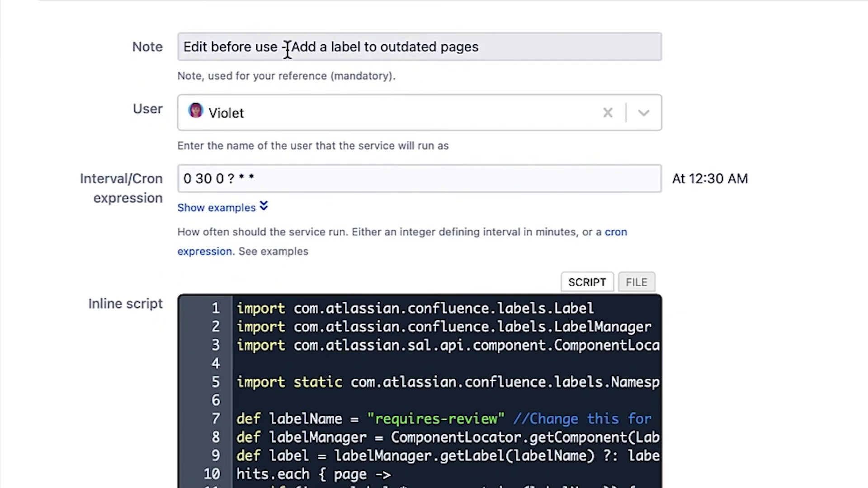
click(288, 47)
drag(289, 47, 105, 45)
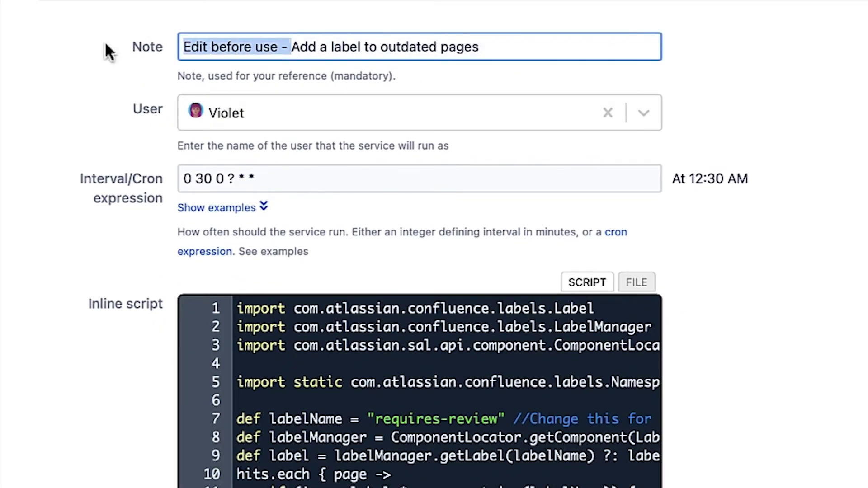
key(BackSpace)
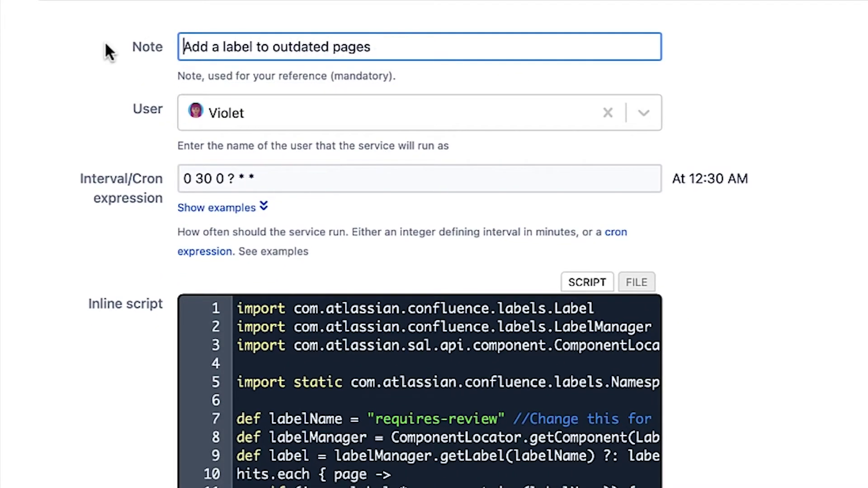
click(447, 45)
text((CSUP))
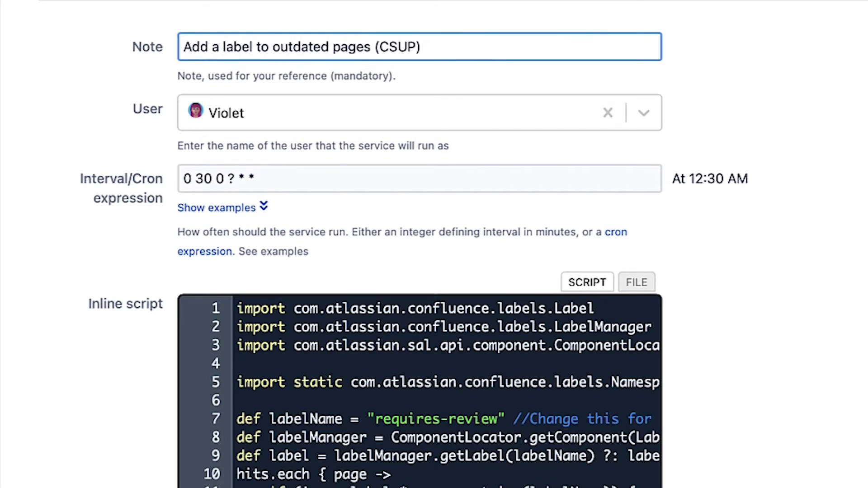
- Set the job to run as the chosen user and show the cron schedule examples
click(442, 102)
text(maya)
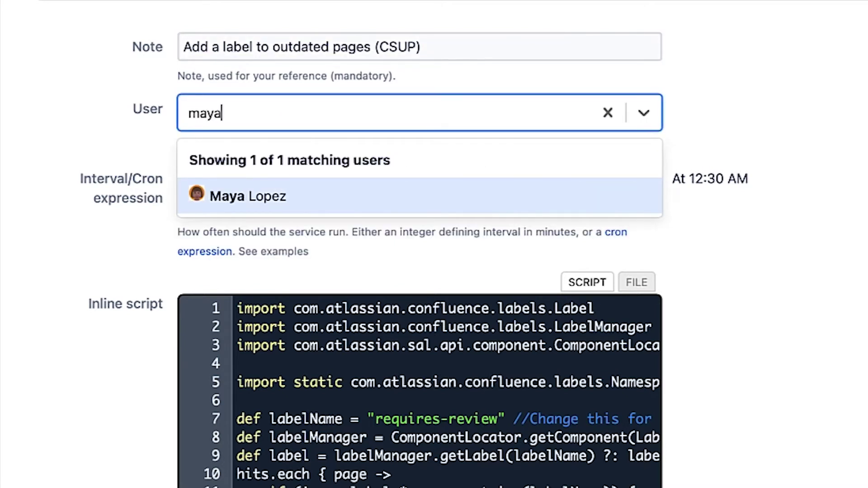
key(Return)
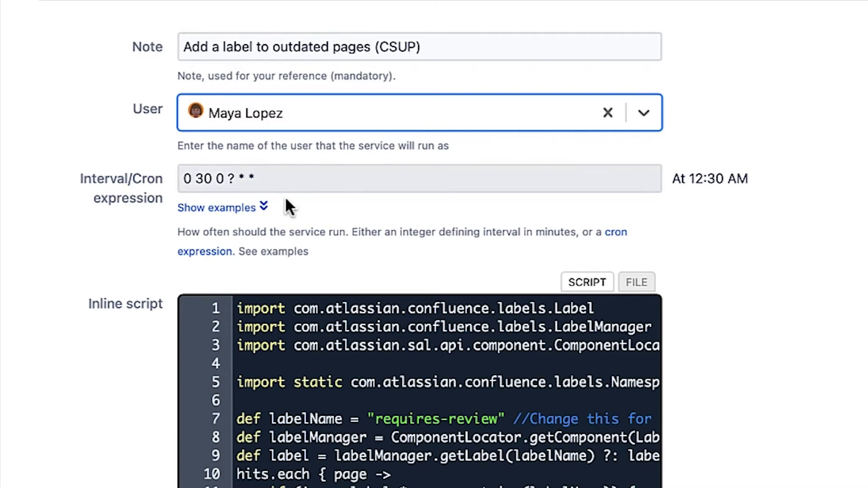
click(260, 211)
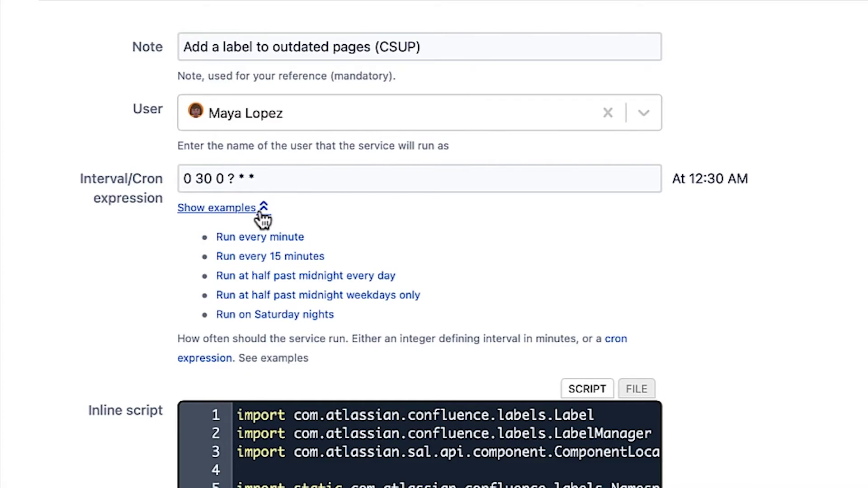
- In the script, change the label name prefix 'requires-' to 'needs_'
click(261, 210)
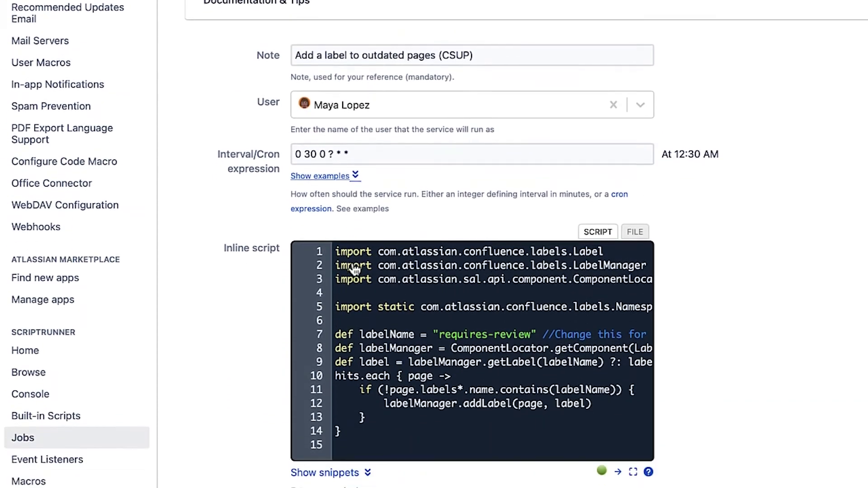
scroll(355, 270, down, 5)
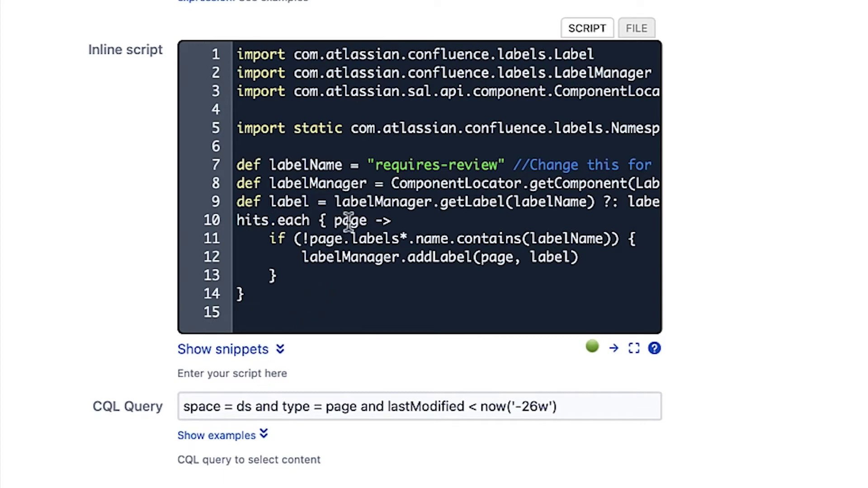
drag(378, 164, 449, 163)
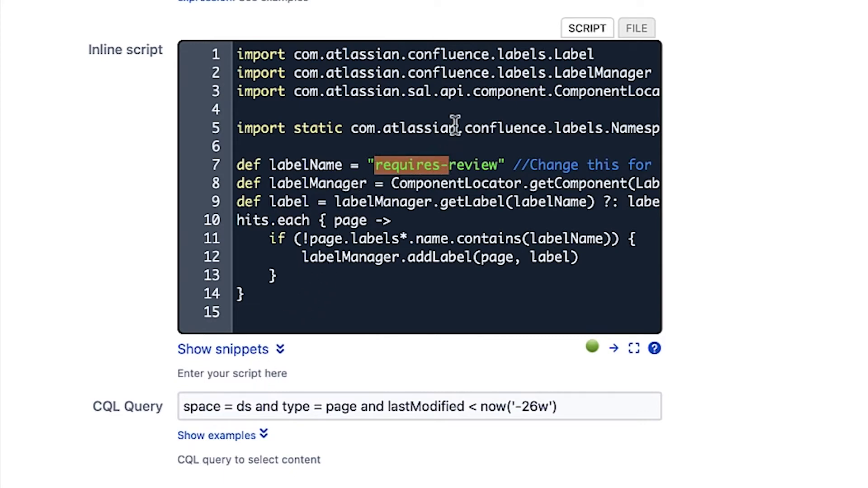
text(needs_)
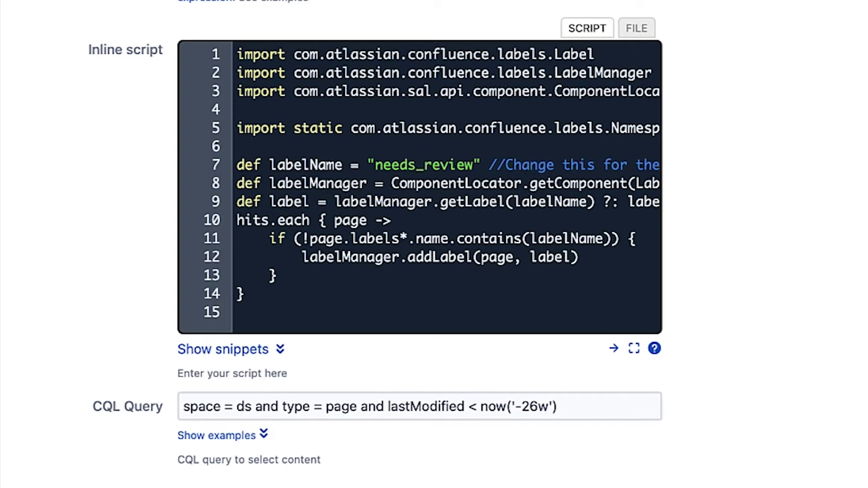
- Make the CQL query target space CSUP and pages last modified over 1y ago instead of 26w
scroll(421, 244, down, 3)
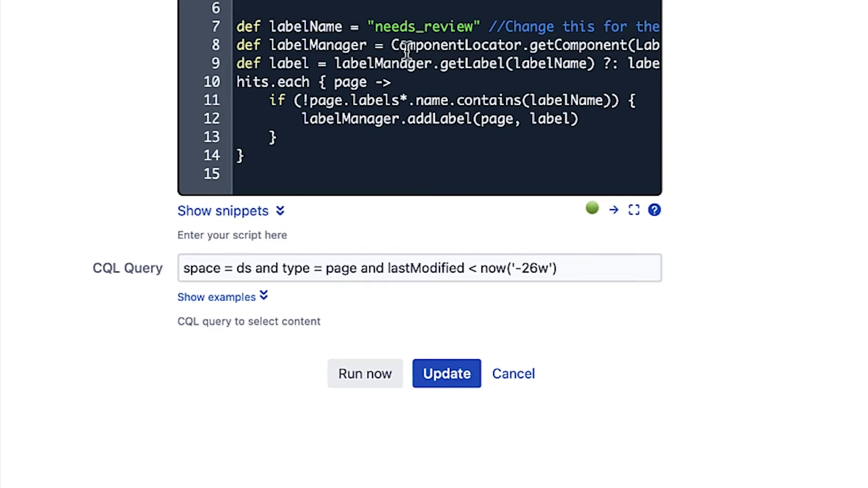
click(252, 271)
key(BackSpace)
key(BackSpace)
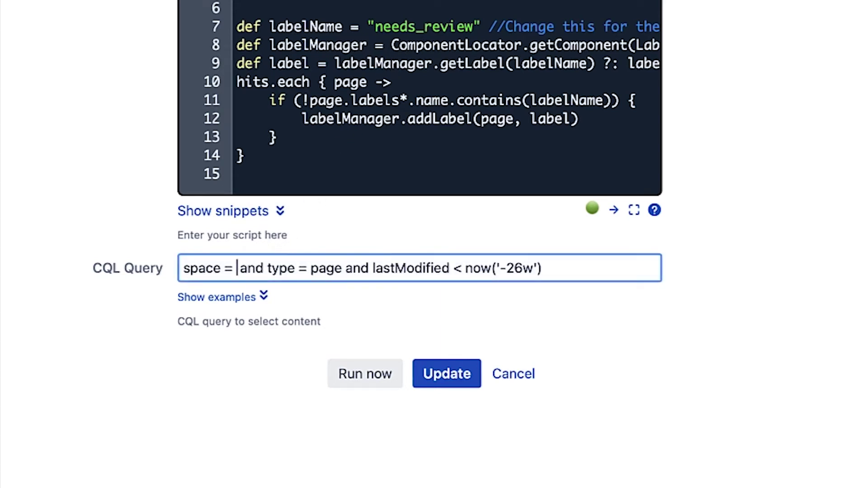
text(CSUP)
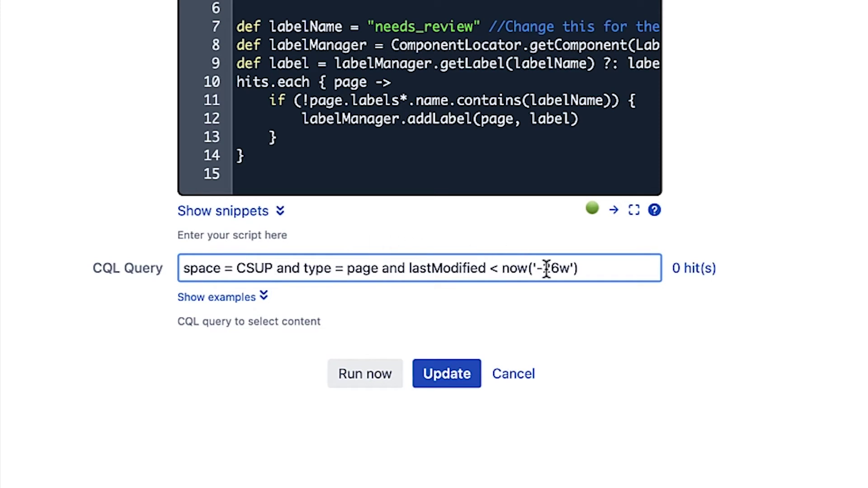
drag(568, 269, 545, 270)
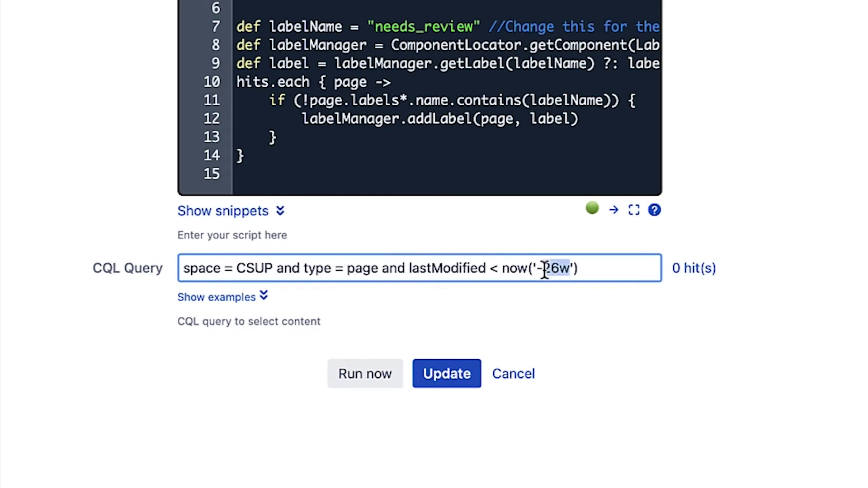
text(1y)
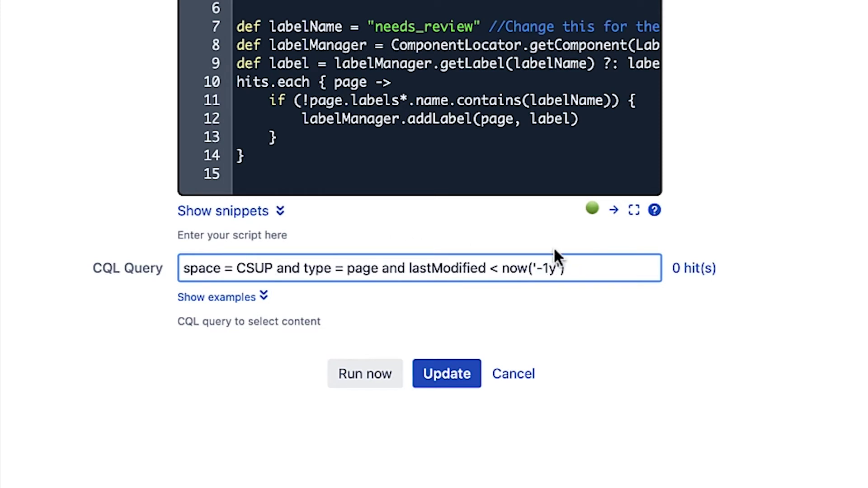
- Save the updated escalation job and begin a new Old content notifier job
click(456, 377)
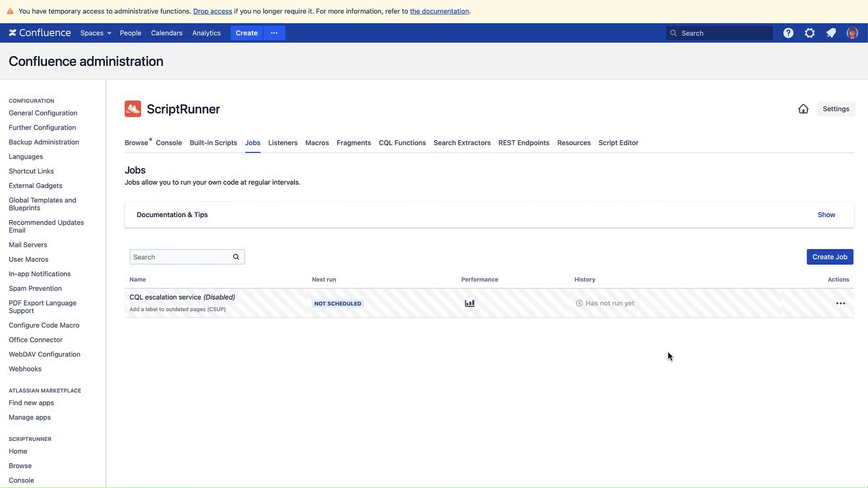
click(830, 258)
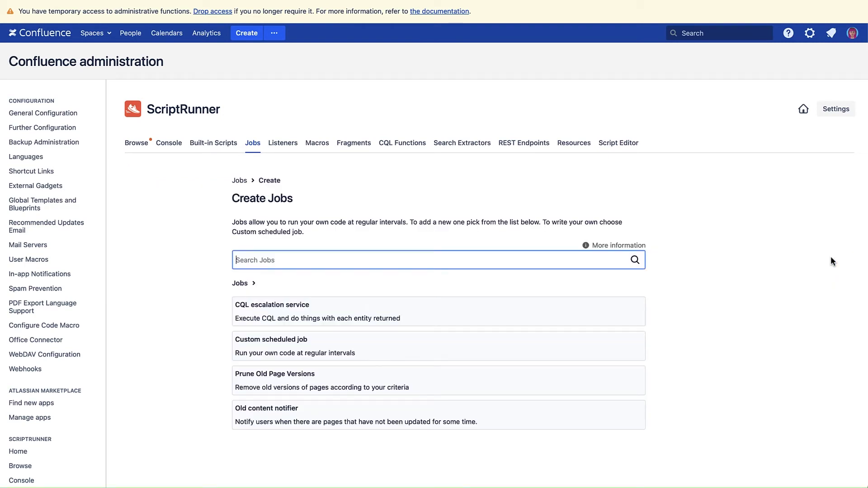
click(427, 420)
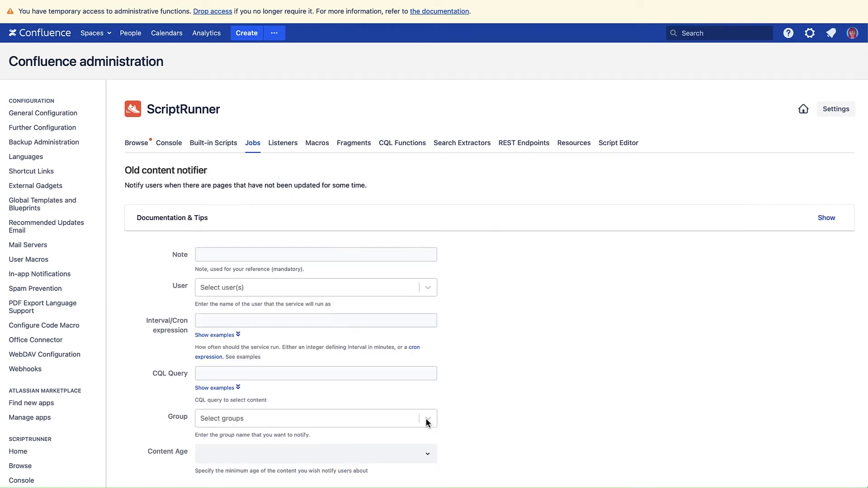
- Enter the note 'Old content reminder (CSUP)' and set the job's run-as user
click(379, 257)
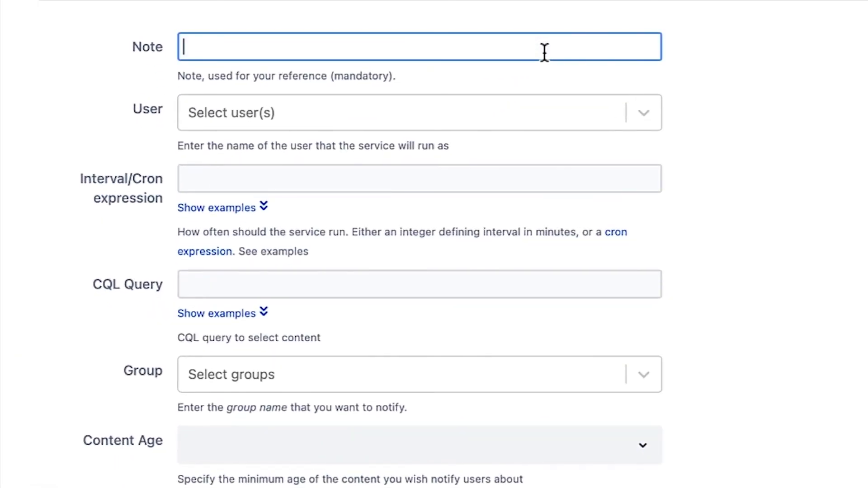
text(Old content reminder (CSUP))
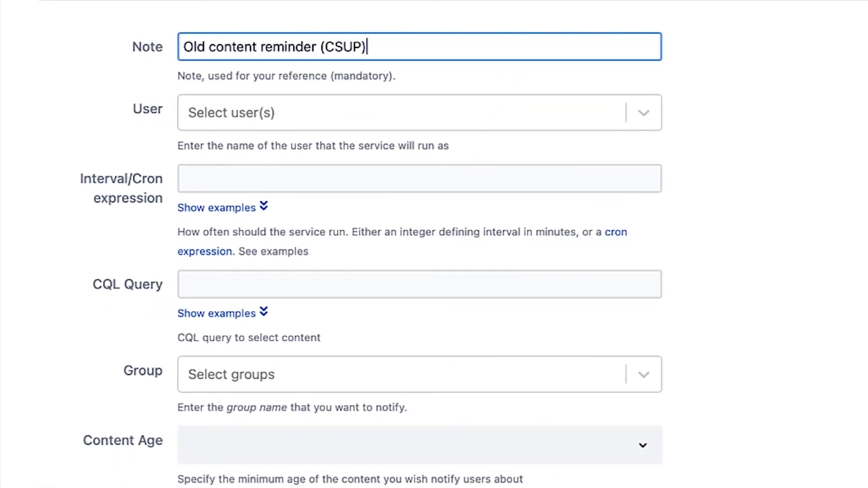
click(537, 121)
text(maya)
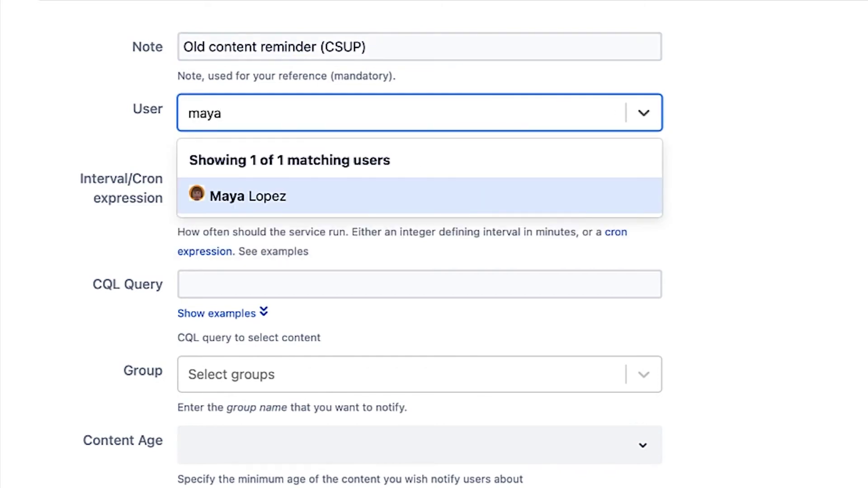
key(Return)
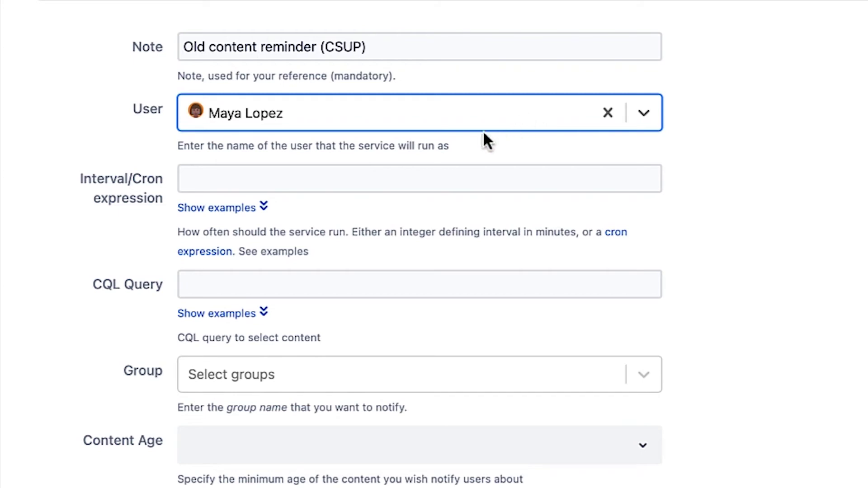
- Schedule the job for 12:30 AM Mondays by adapting the Saturday-night example from SUN to MON
click(250, 211)
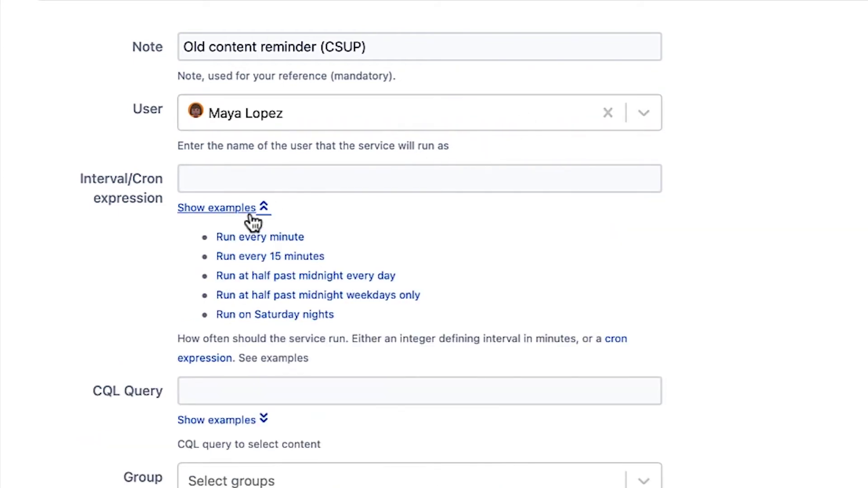
click(236, 321)
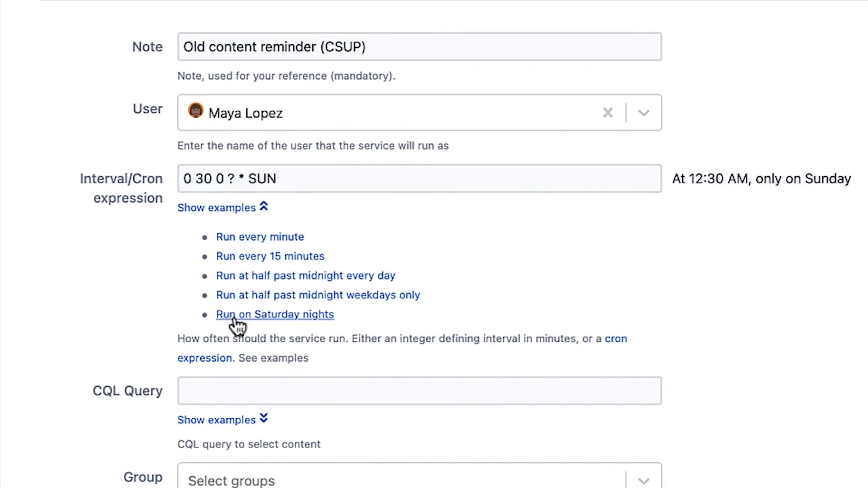
double_click(263, 178)
text(MON)
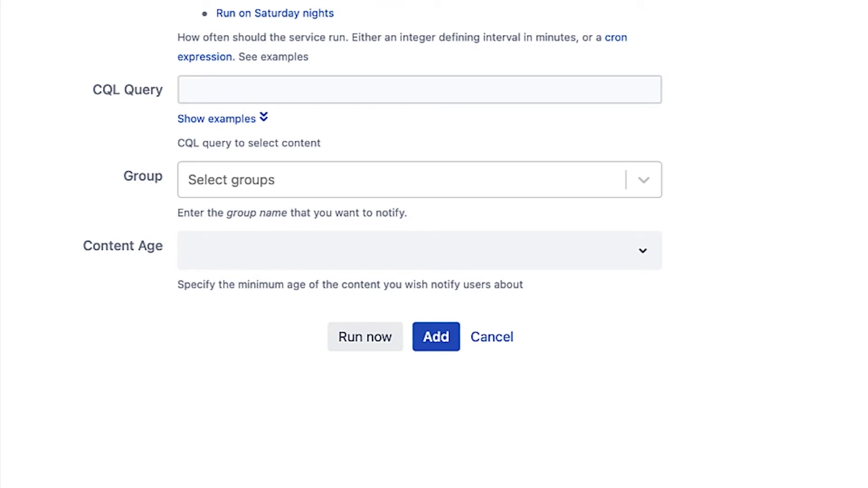
- Insert the 'Pages labelled as approved' query, swap approved for needs_review, and prefix 'space = CSUP and'
click(240, 128)
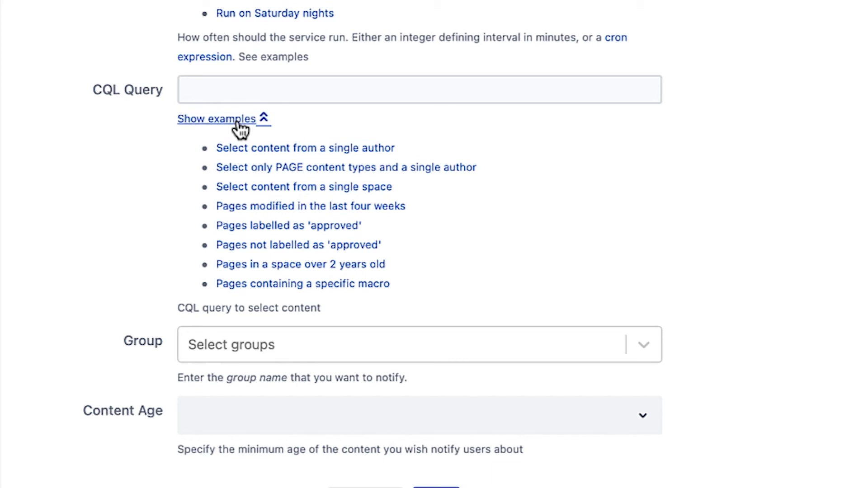
click(239, 228)
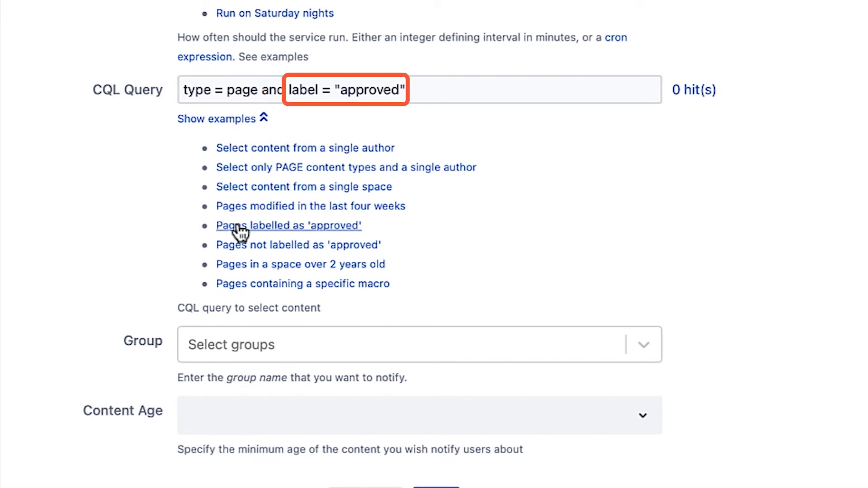
double_click(358, 94)
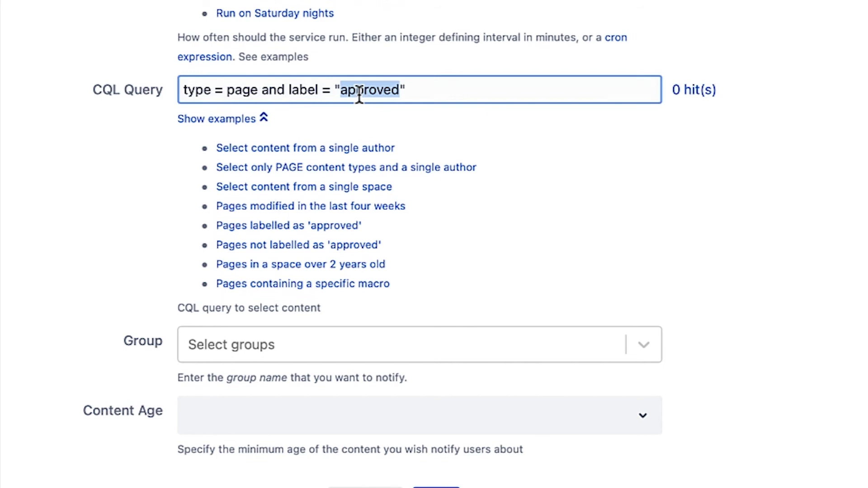
text(needs_review)
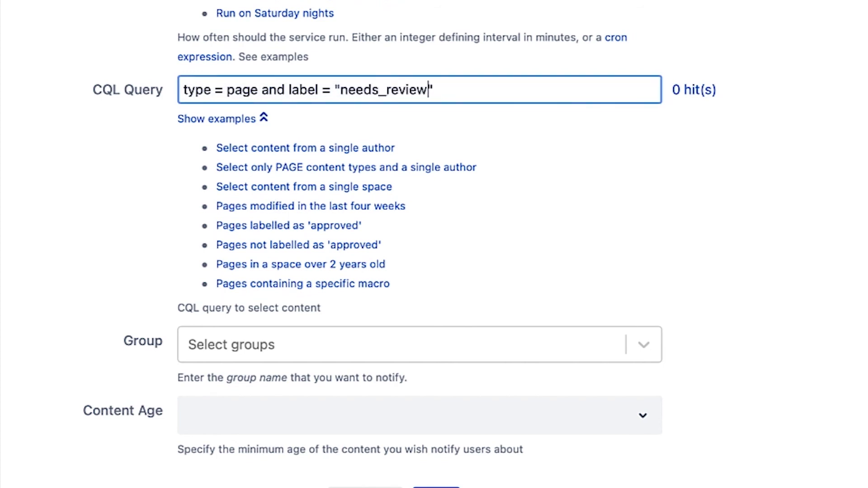
click(183, 90)
text(space = CSUP)
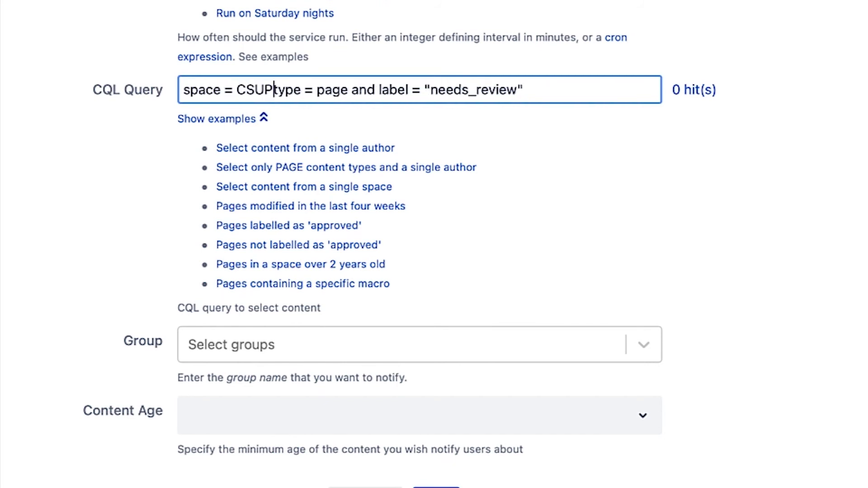
text( and)
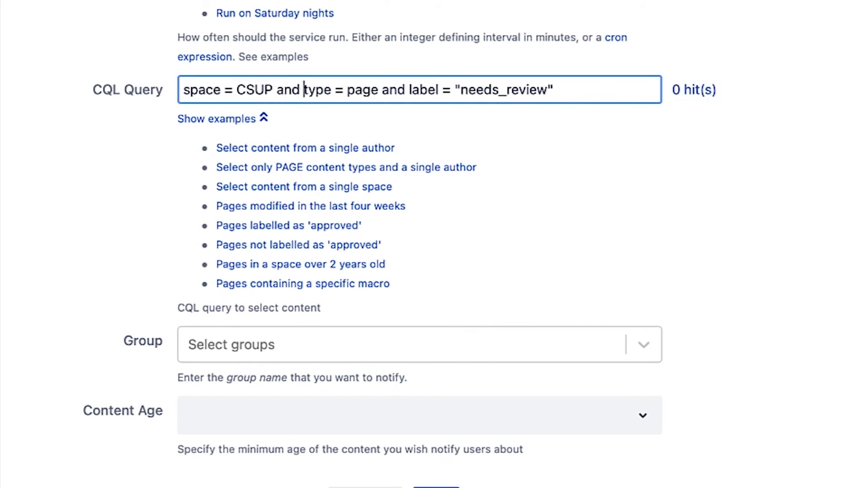
scroll(182, 129, down, 5)
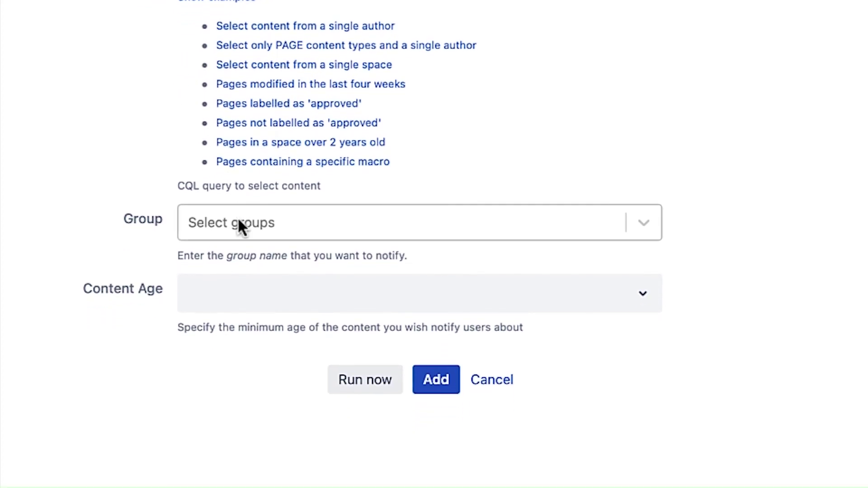
- Notify the csup-team group and set Content Age to Older than 6 months
click(238, 222)
text(csu)
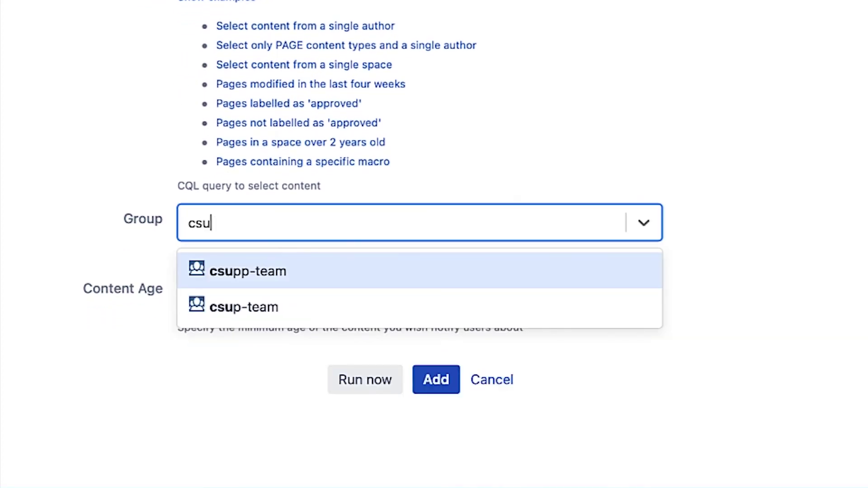
text(p)
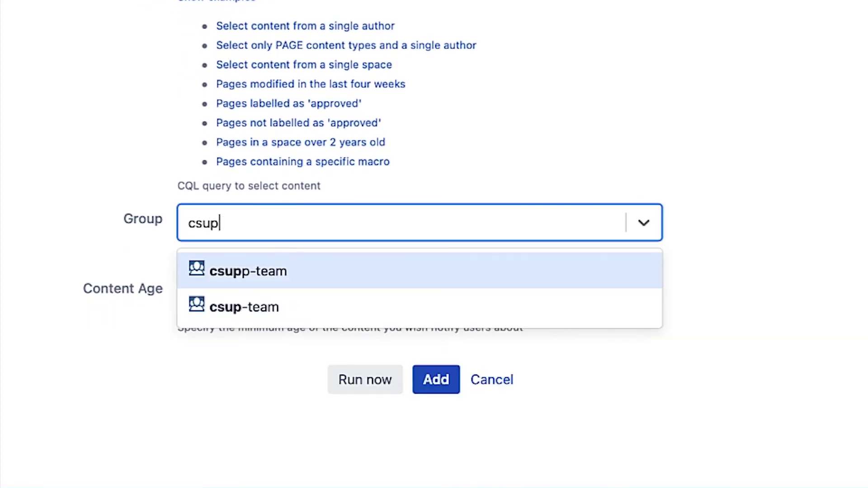
click(243, 316)
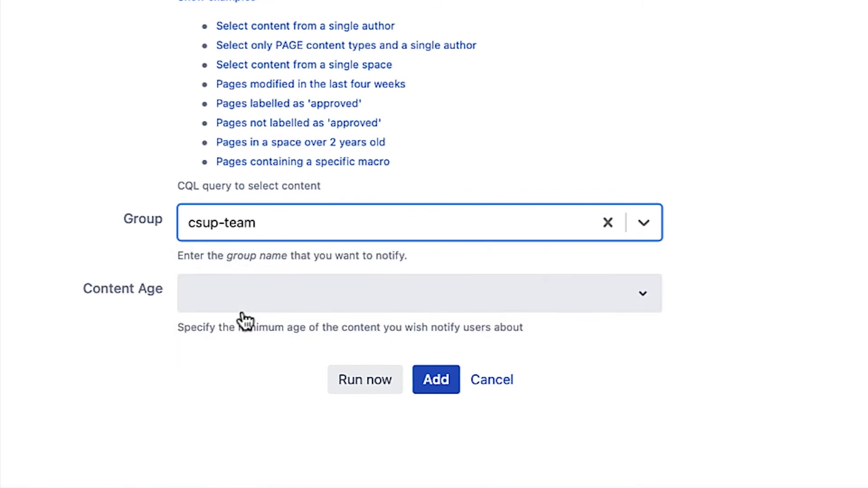
click(242, 311)
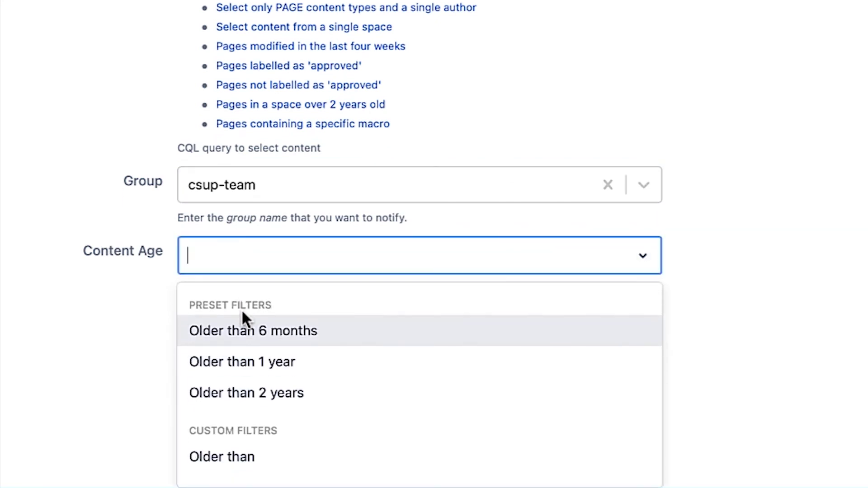
click(244, 337)
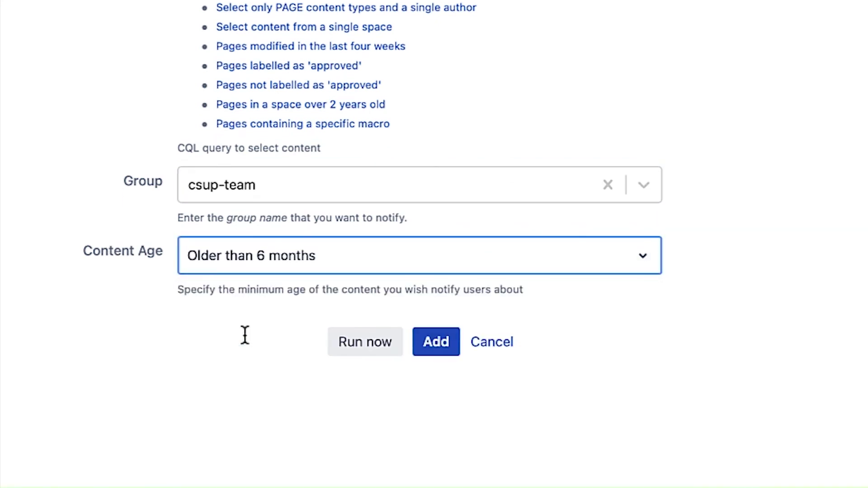